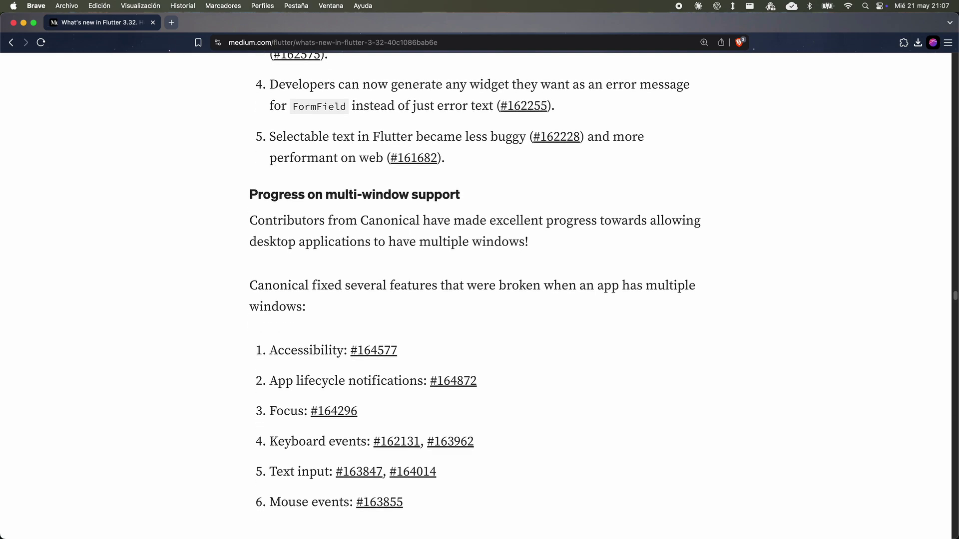
scroll(479, 300, "down", 1)
scroll(479, 300, "down", 1)
scroll(479, 300, "down", 1)
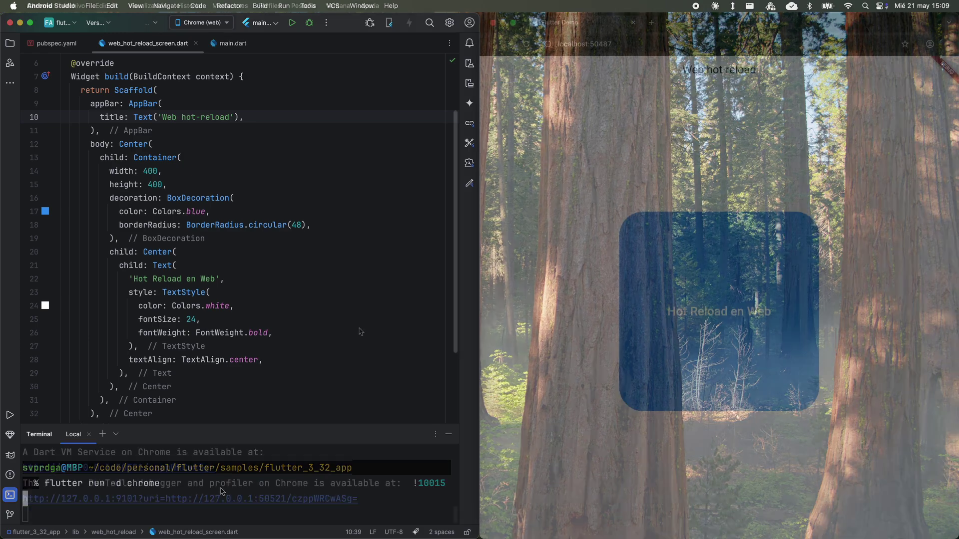
type("range")
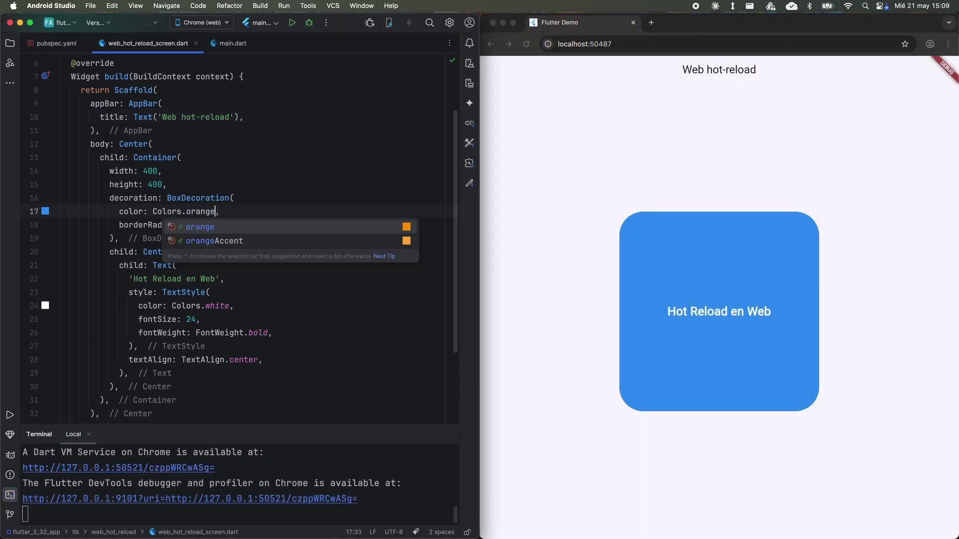
- Hot-restart the Hot Reload en Web box to orange, then brown, then quit the demo
left_click(306, 171)
key("shift+r")
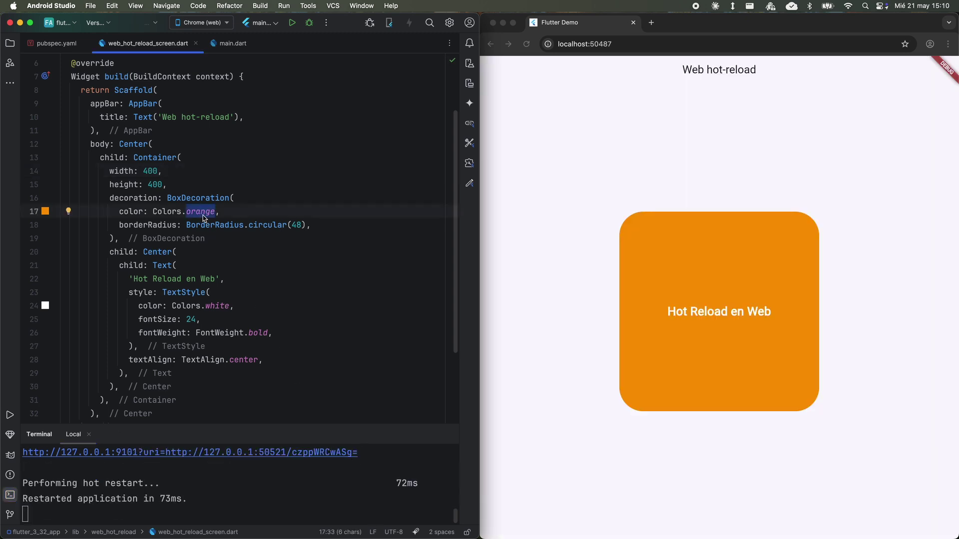
type("brown")
left_click(322, 483)
key("shift+r")
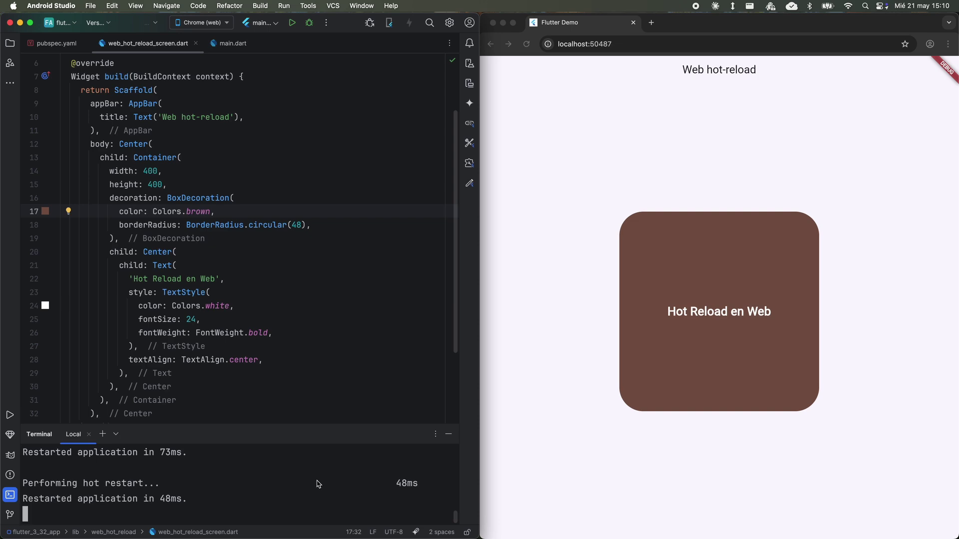
key("q")
type("flutter run -d chrome --web-experimental-hot-reload")
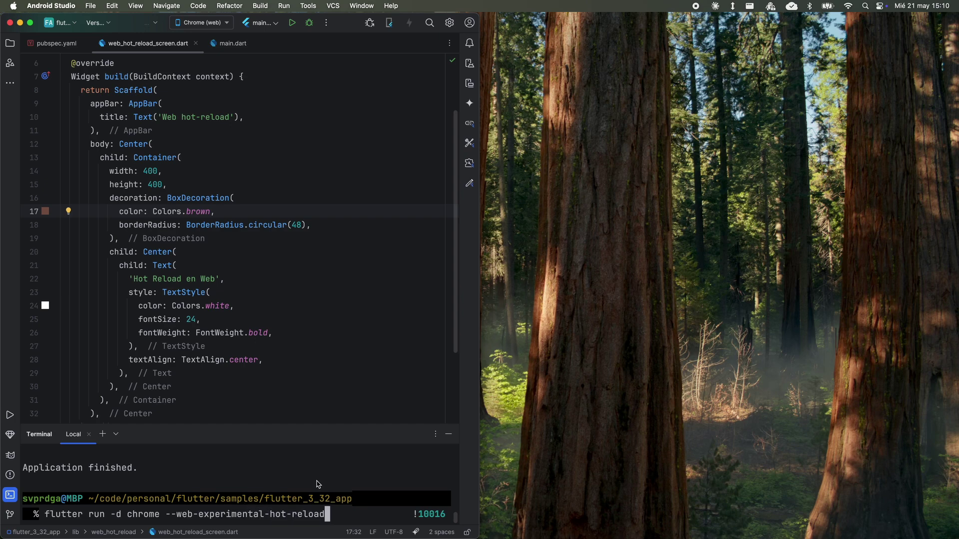
type("orange")
- Relaunch with --web-experimental-hot-reload and hot-reload the box through orange, blue and green
key("Return")
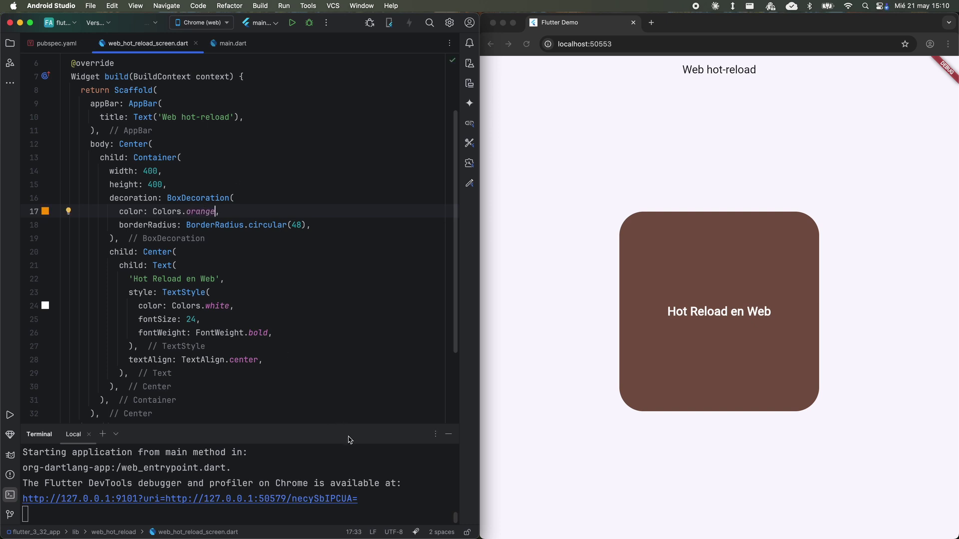
left_click(362, 464)
key("r")
type("blu")
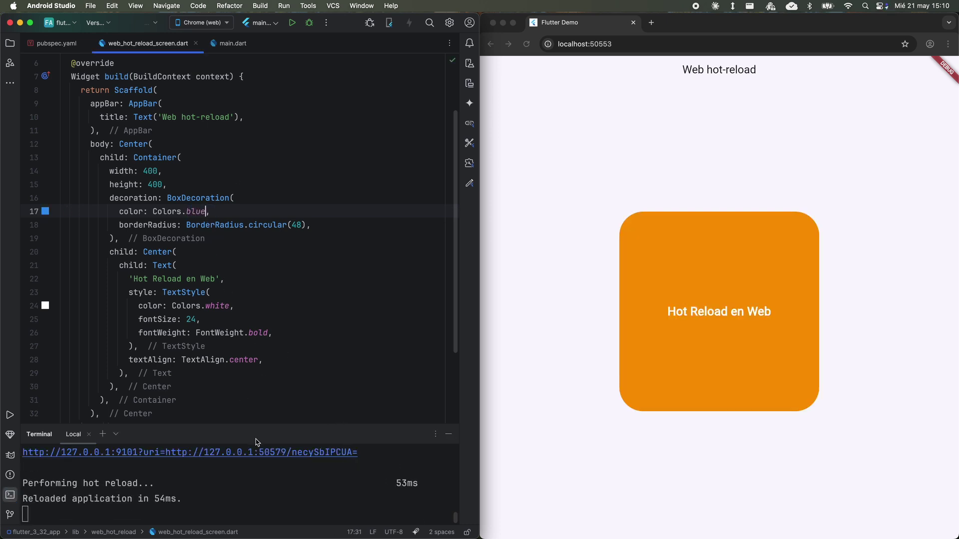
key("r")
type("green")
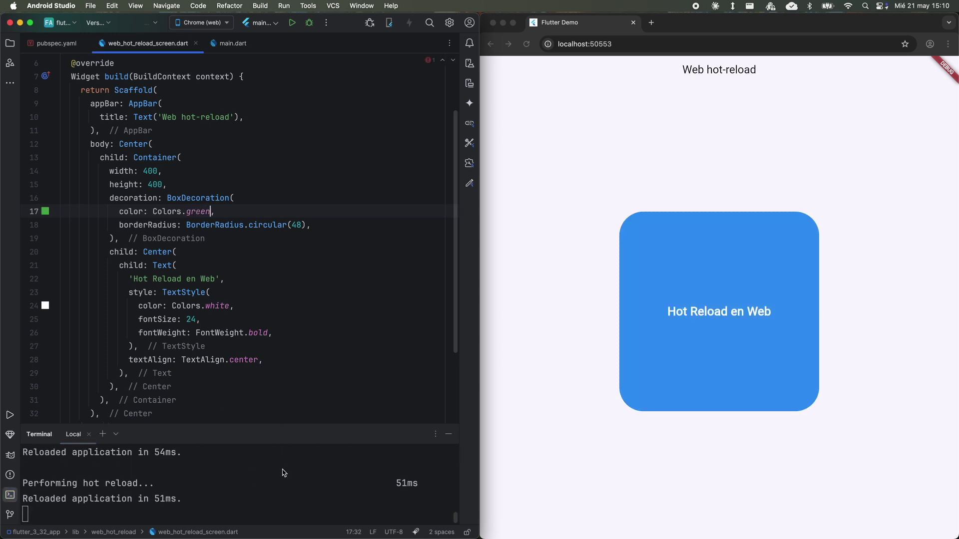
key("r")
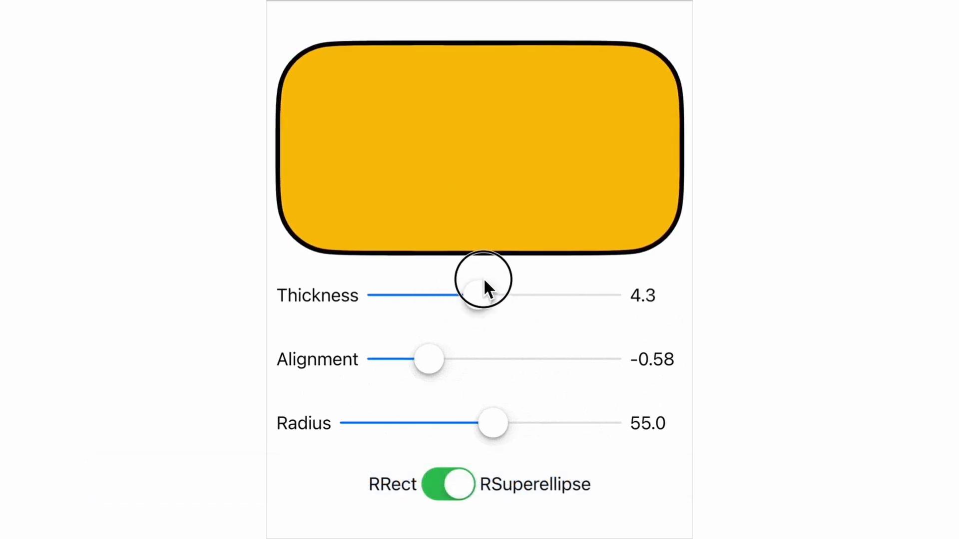
- Raise the superellipse demo's corner radius to 85.5, then 100.0, comparing it with a rounded rectangle
left_click_drag(501, 433, 579, 427)
left_click(450, 485)
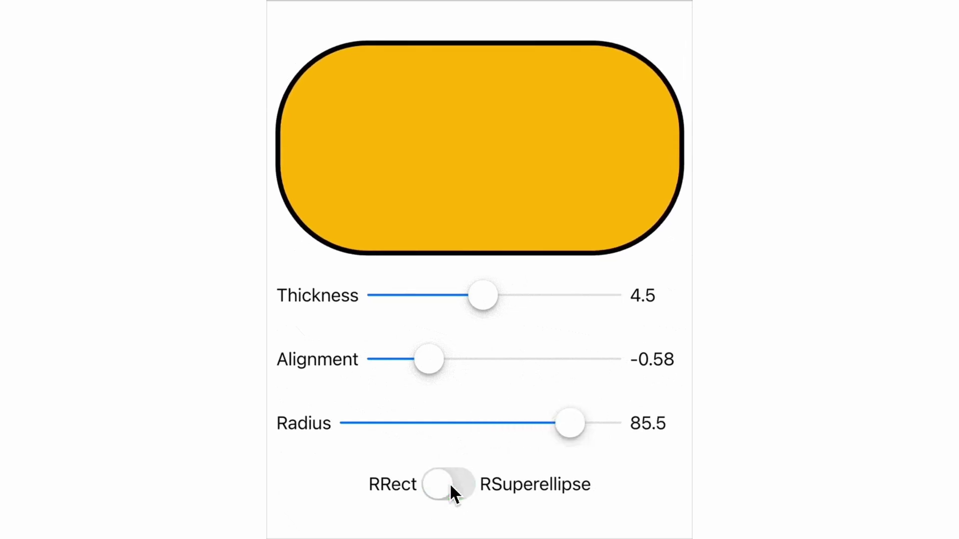
left_click_drag(571, 424, 619, 424)
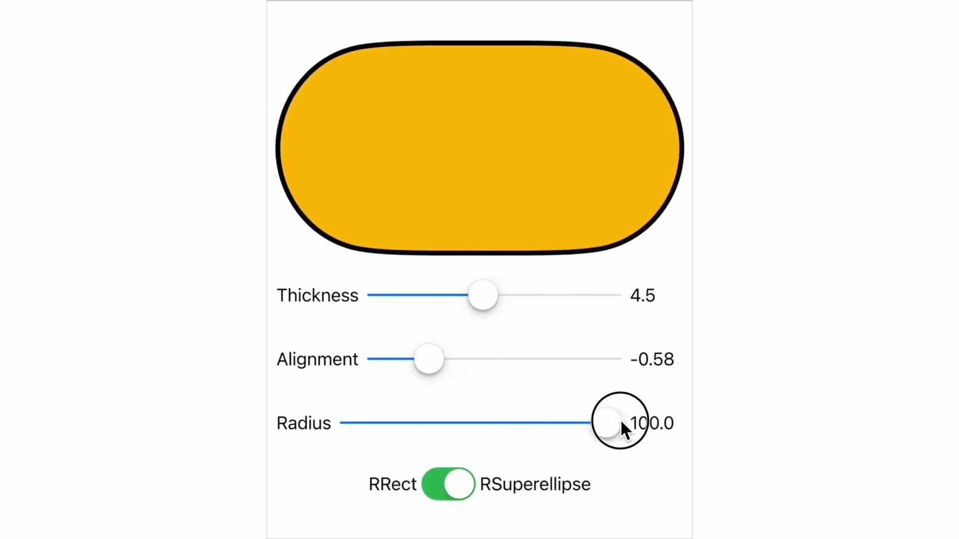
left_click(453, 483)
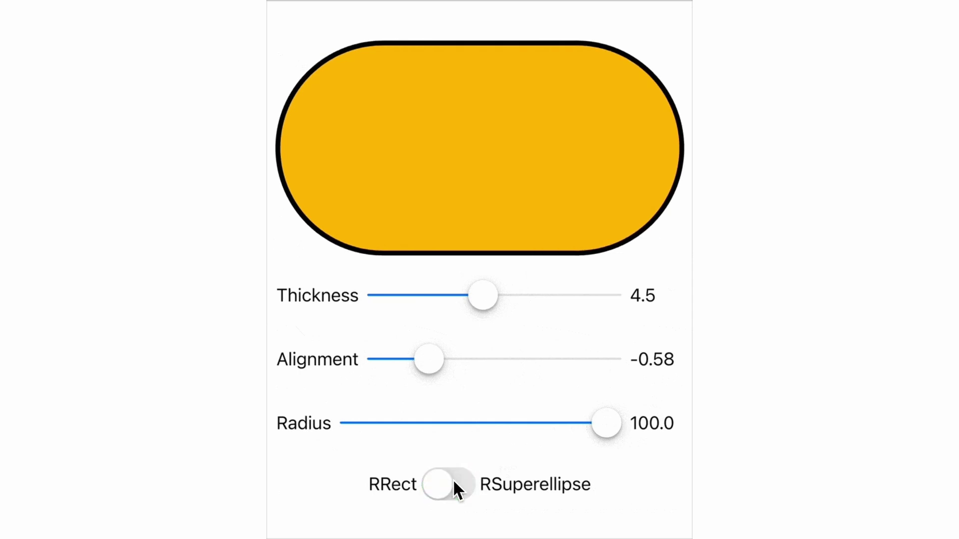
left_click(453, 482)
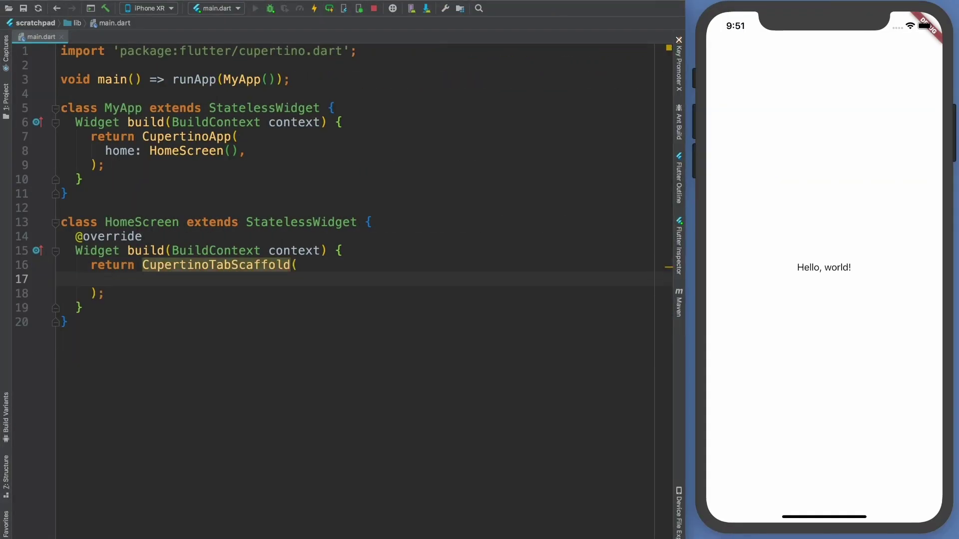
type("tabB")
- Add a CupertinoTabBar with book_solid 'Articles' and eye_solid 'Views' items
key("Return")
type("CupertinoTabBar(")
key("Return")
type("it")
key("Return")
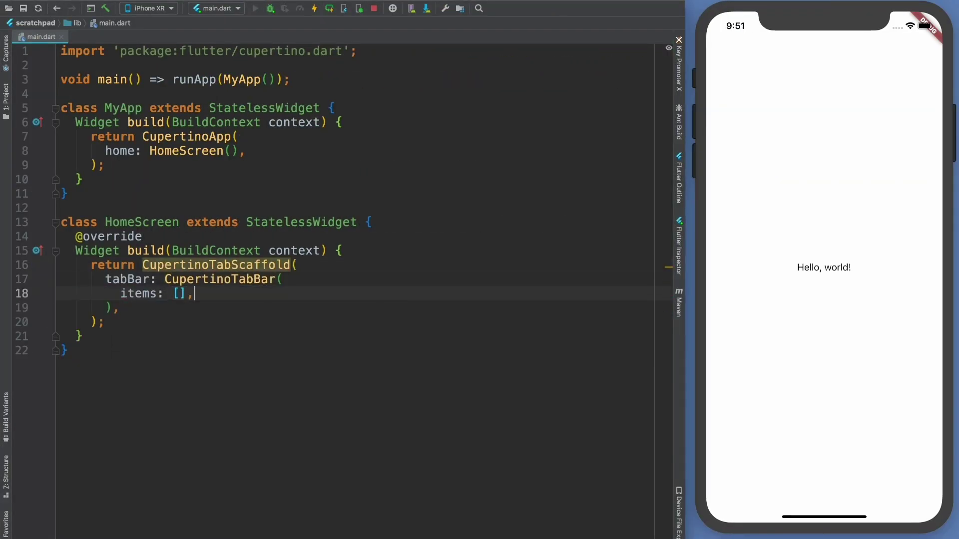
type("(")
key("Return")
type("icon: Icon(CupertinoIcons.book_s")
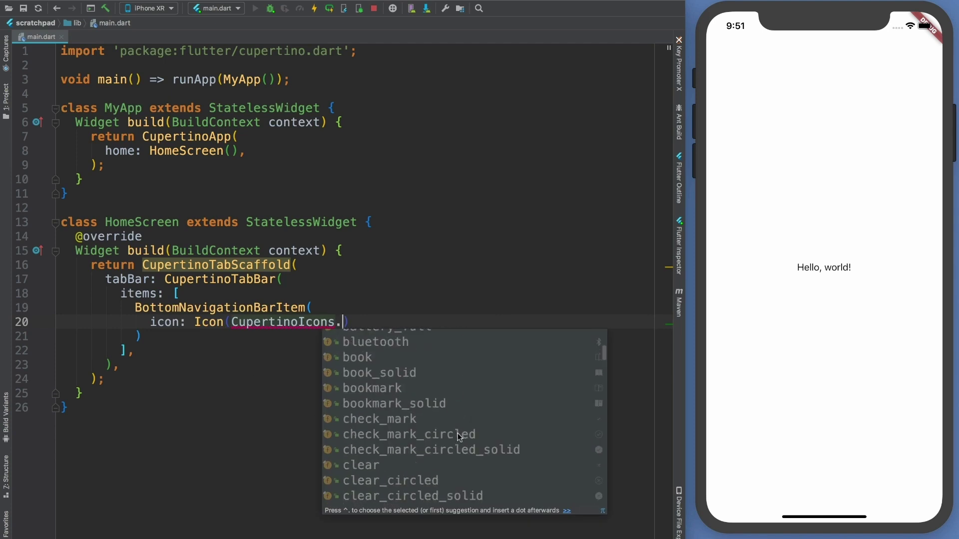
key("Return")
type(", title: Text('Articles")
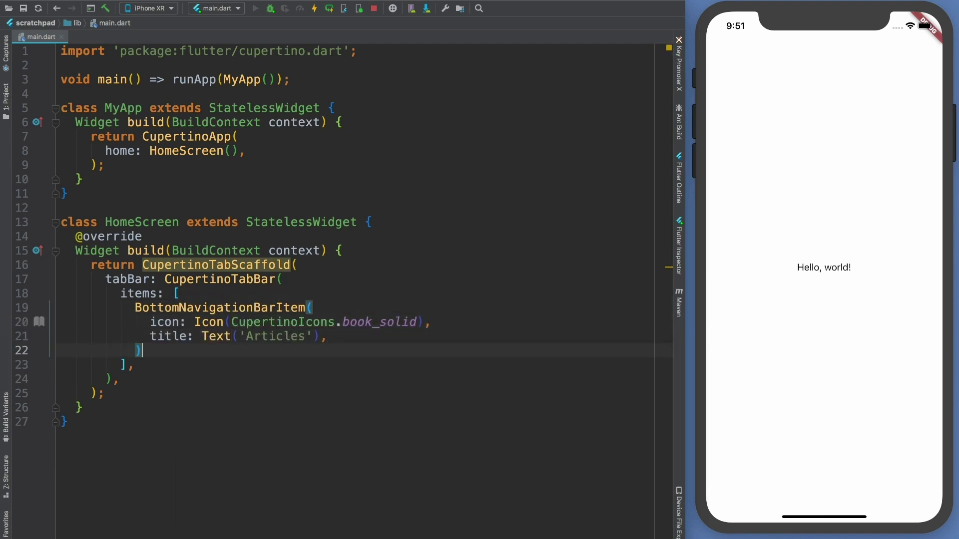
type(",")
type("BottomNavigationBarItem(             icon: Icon(CupertinoIcons.book_solid),             title: Text('Articles'),           ),")
key("BackSpace")
type("eye")
key("Return")
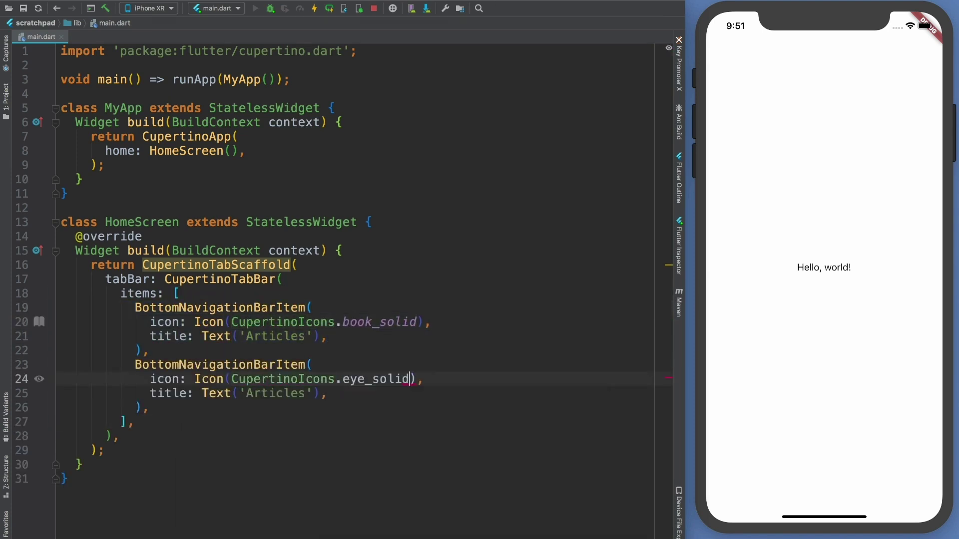
- Add a tabBuilder returning a centred 'Hello!' text and save to hot reload it
key("Down")
key("Return")
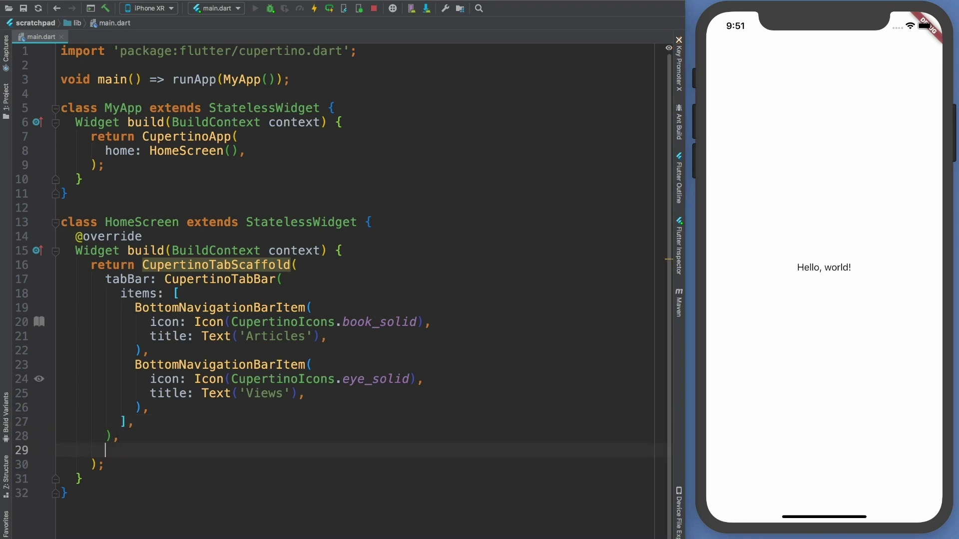
type("tabB")
key("Return")
type("{")
key("Return")
type("return Center(")
key("Return")
type("child: Text('Hello!')")
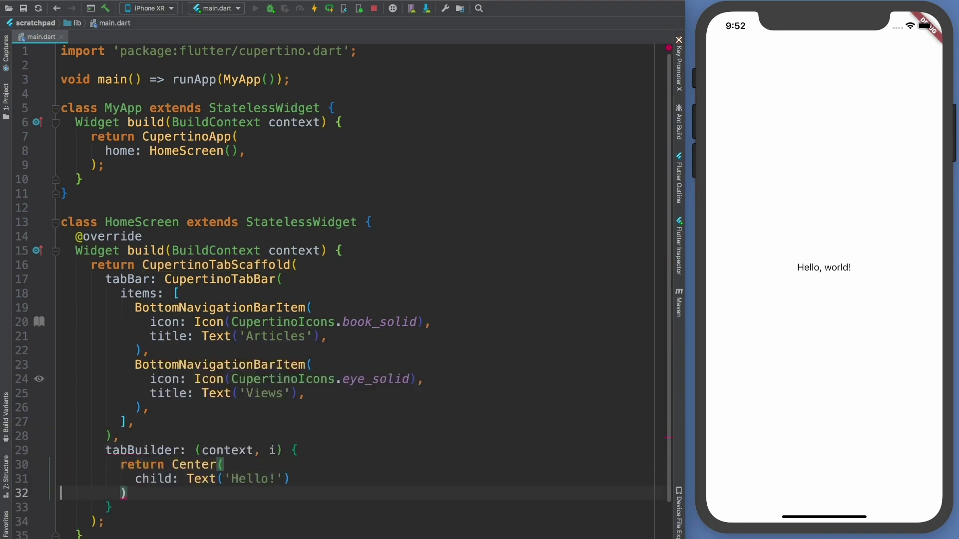
scroll(293, 427, "down", 2)
left_click(838, 491)
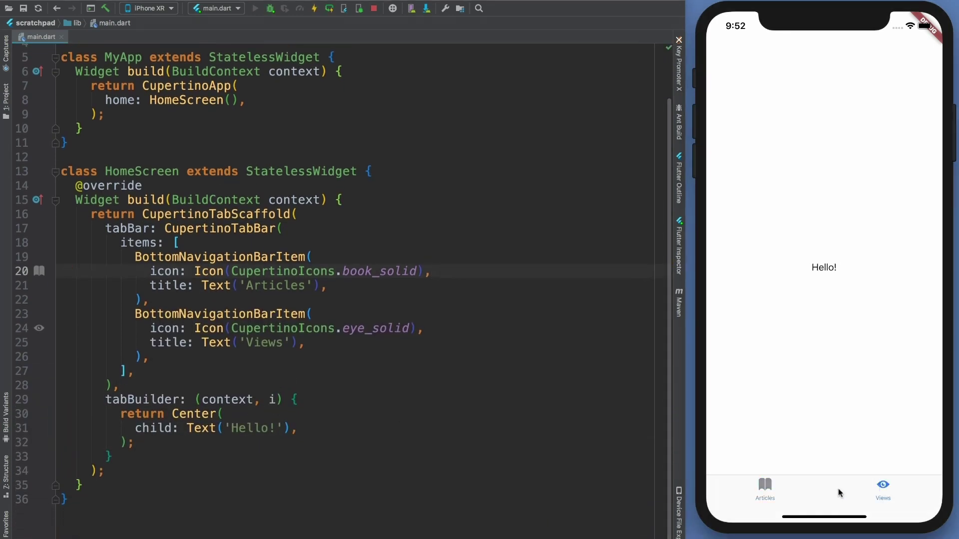
type(", $i")
key("ctrl+s")
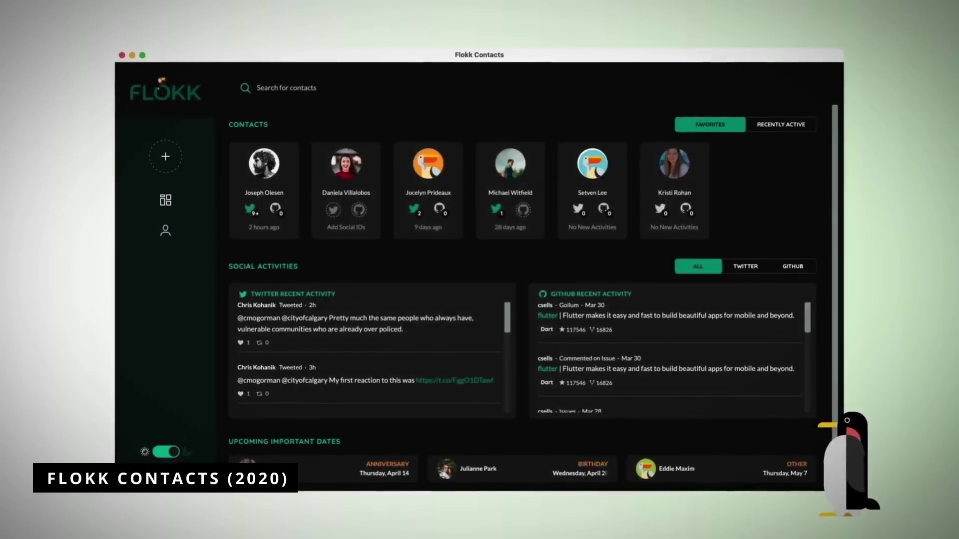
- Search the Flokk contacts for 'gskinner'
left_click(267, 90)
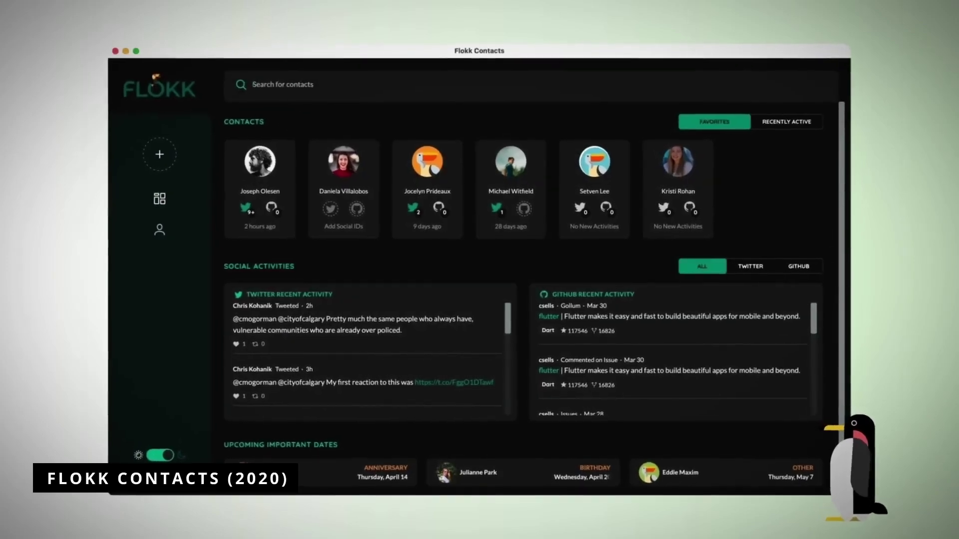
type("gskinner")
key("Return")
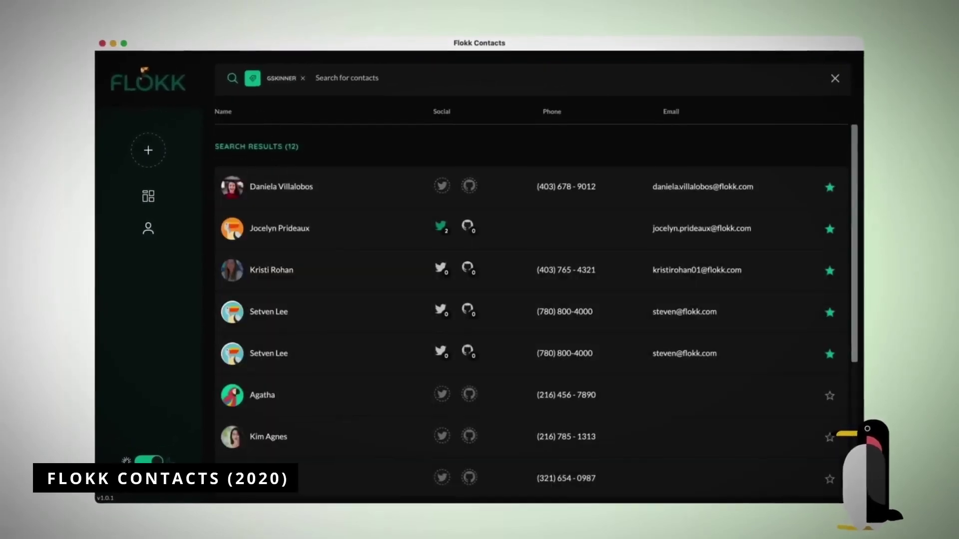
scroll(532, 300, "down", 5)
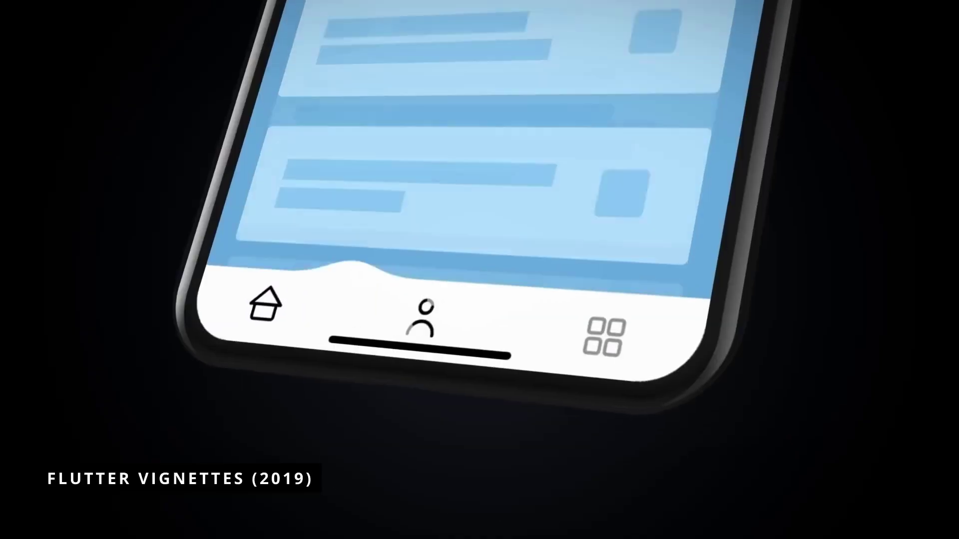